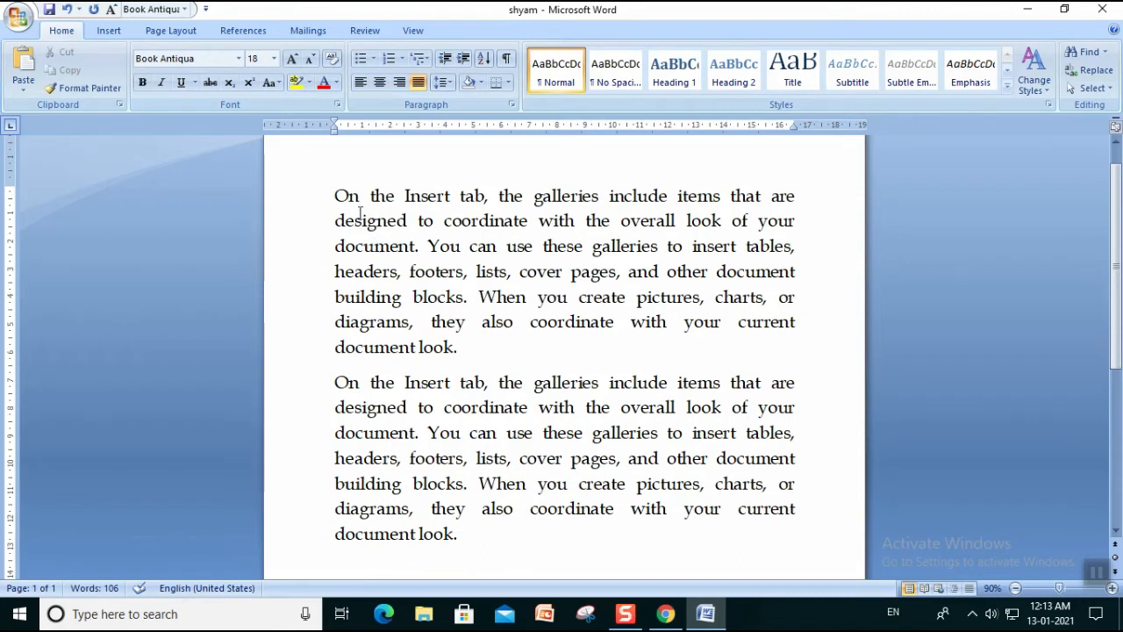
Format the first word "On" of the first paragraph as bold, italic and underlined, in red at font size 22.
left_click_drag(359, 201, 334, 201)
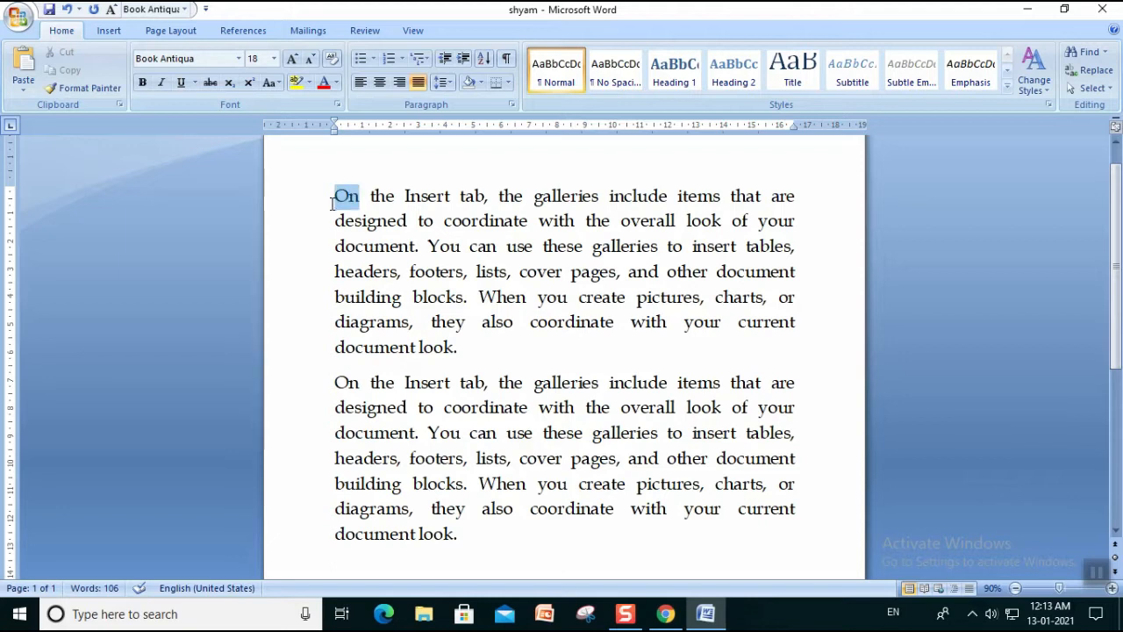
left_click(162, 83)
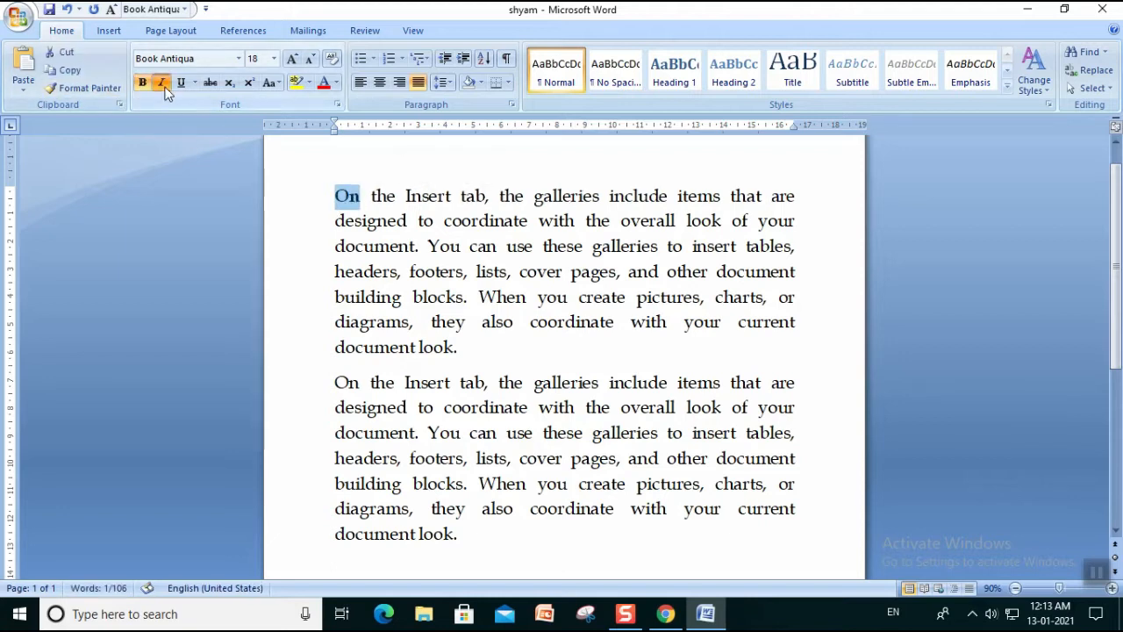
left_click(181, 83)
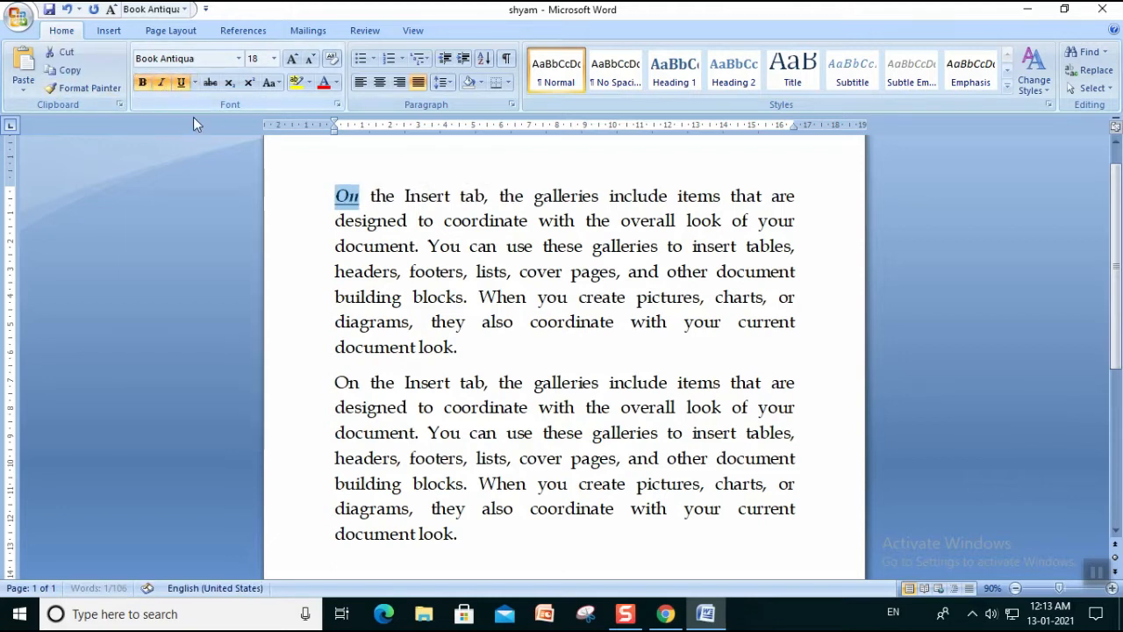
left_click(335, 84)
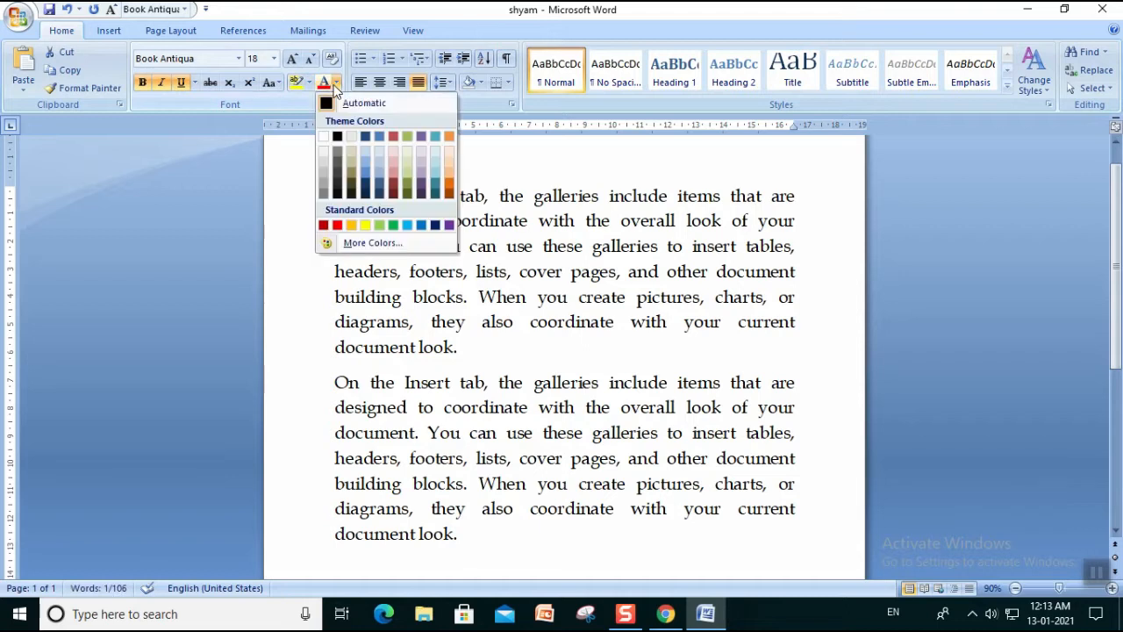
left_click(337, 226)
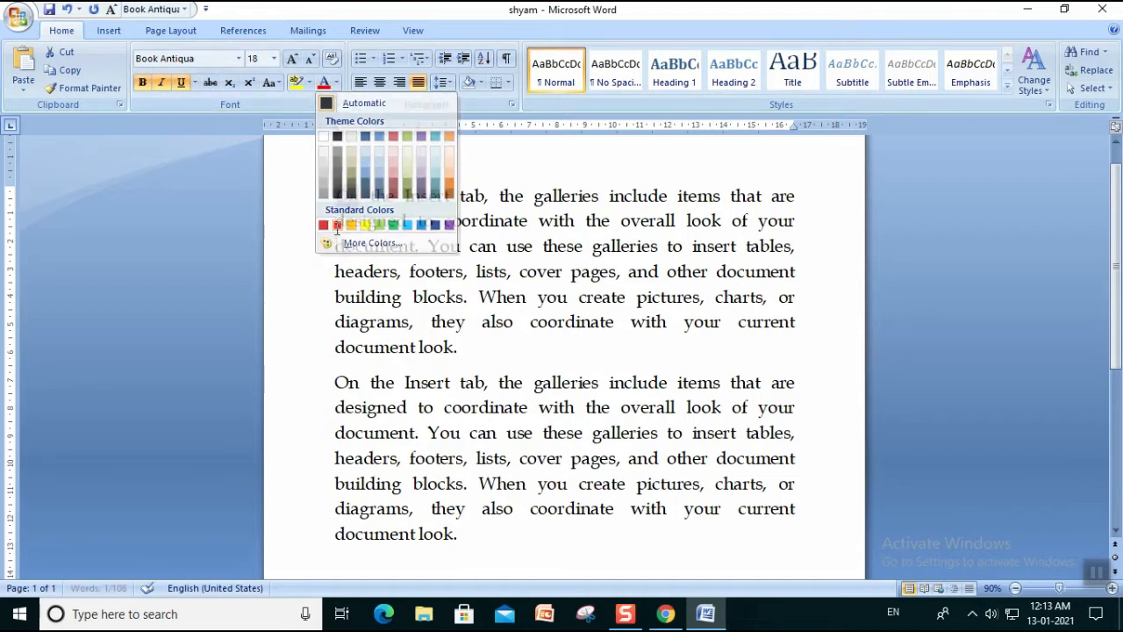
left_click(274, 58)
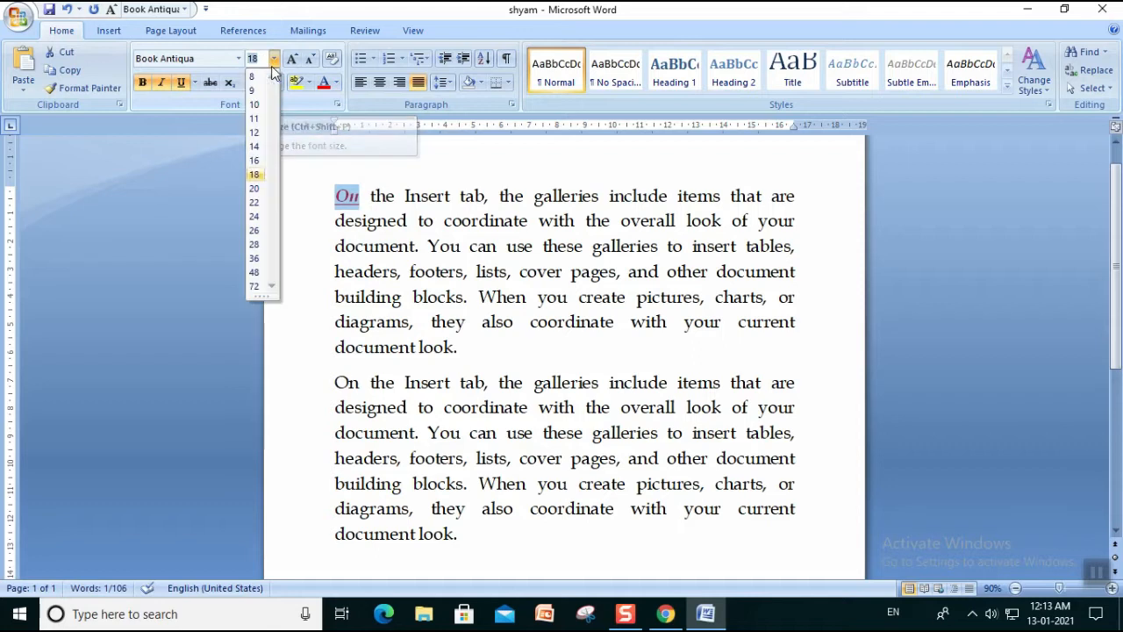
left_click(253, 205)
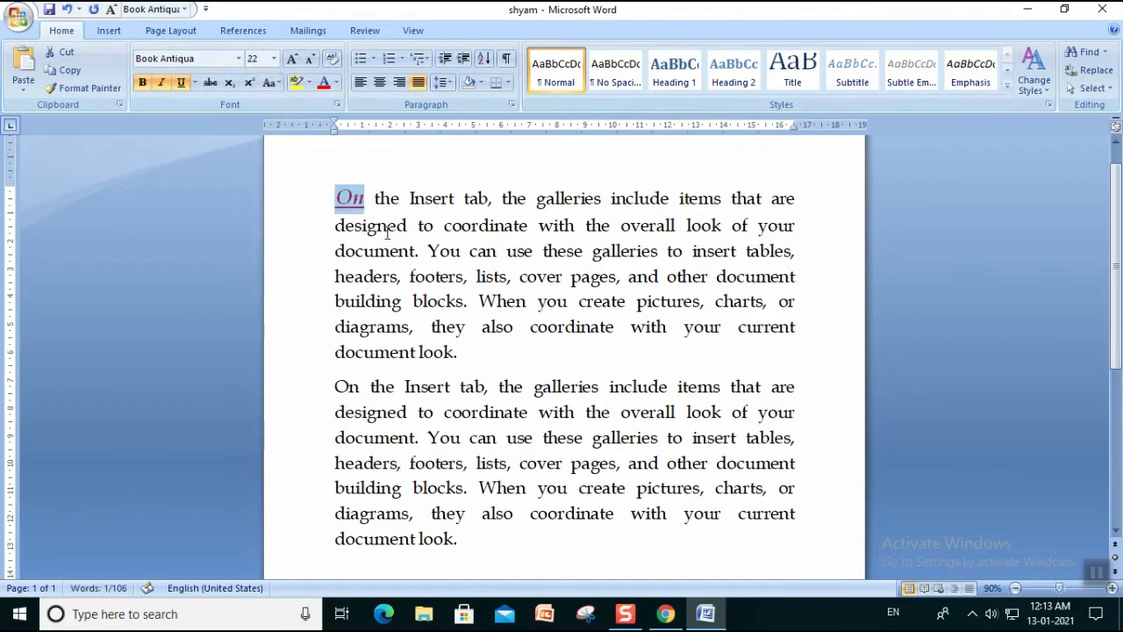
left_click(355, 202)
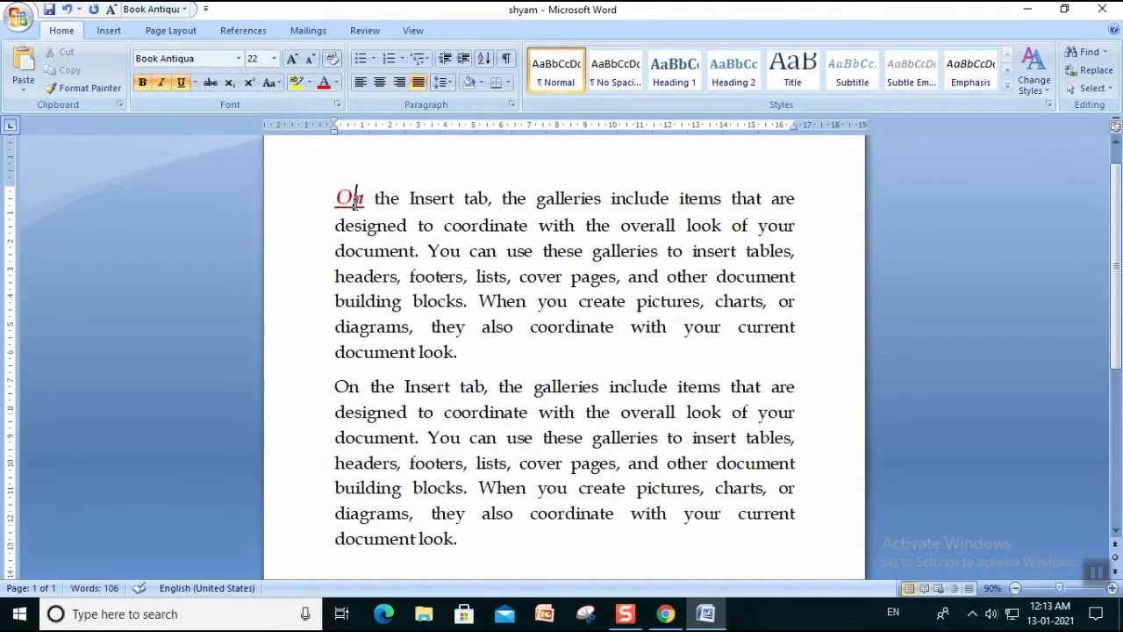
left_click(365, 251)
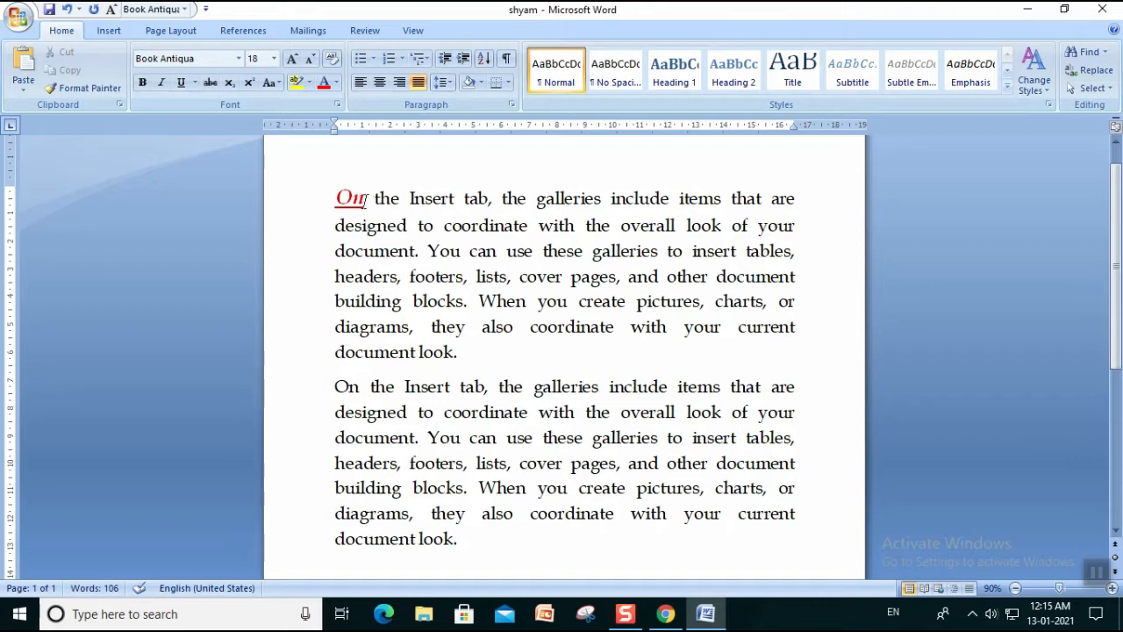
Copy the formatting of the red word "On" onto the whole second paragraph with Format Painter.
left_click_drag(367, 197, 339, 197)
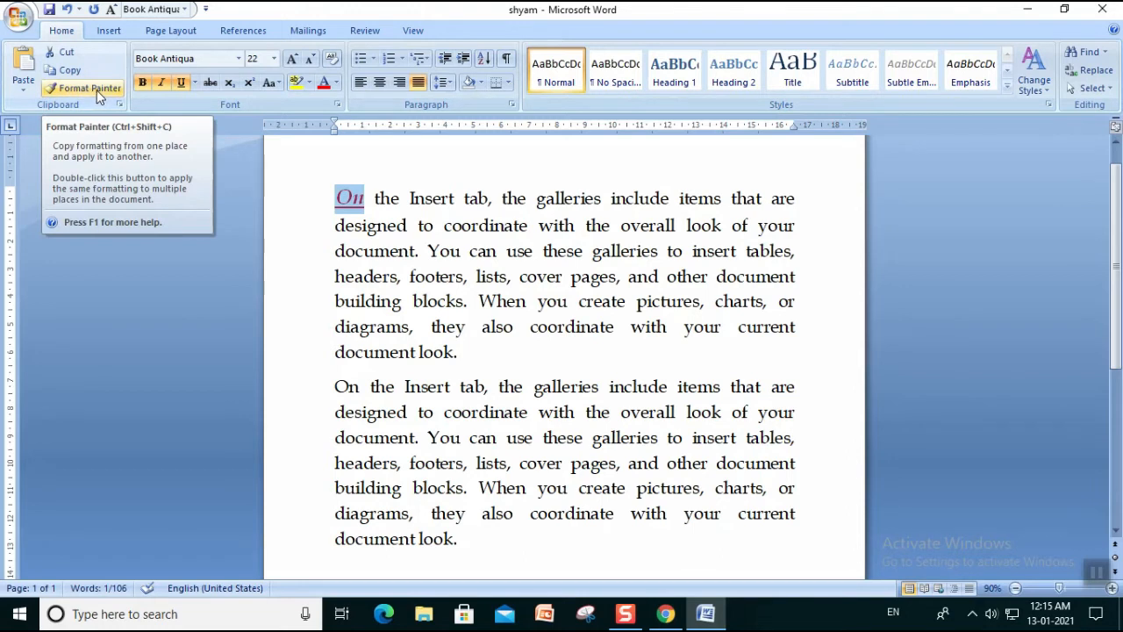
left_click(87, 89)
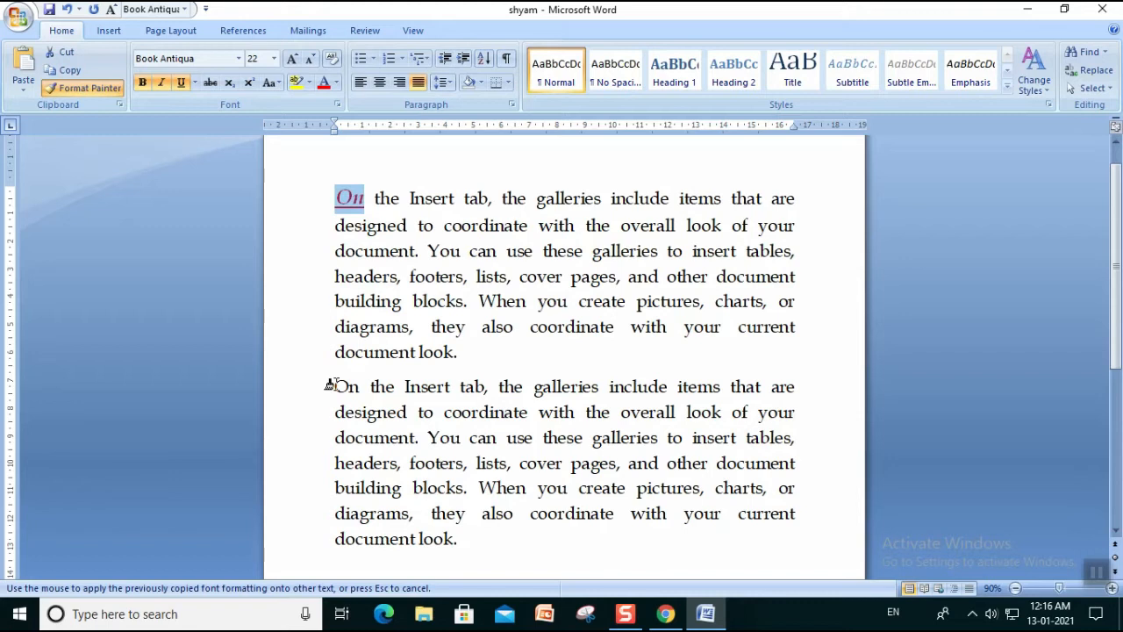
mouse_move(332, 385)
left_mouse_down()
mouse_move(342, 409)
mouse_move(451, 468)
mouse_move(454, 509)
mouse_move(502, 542)
left_mouse_up()
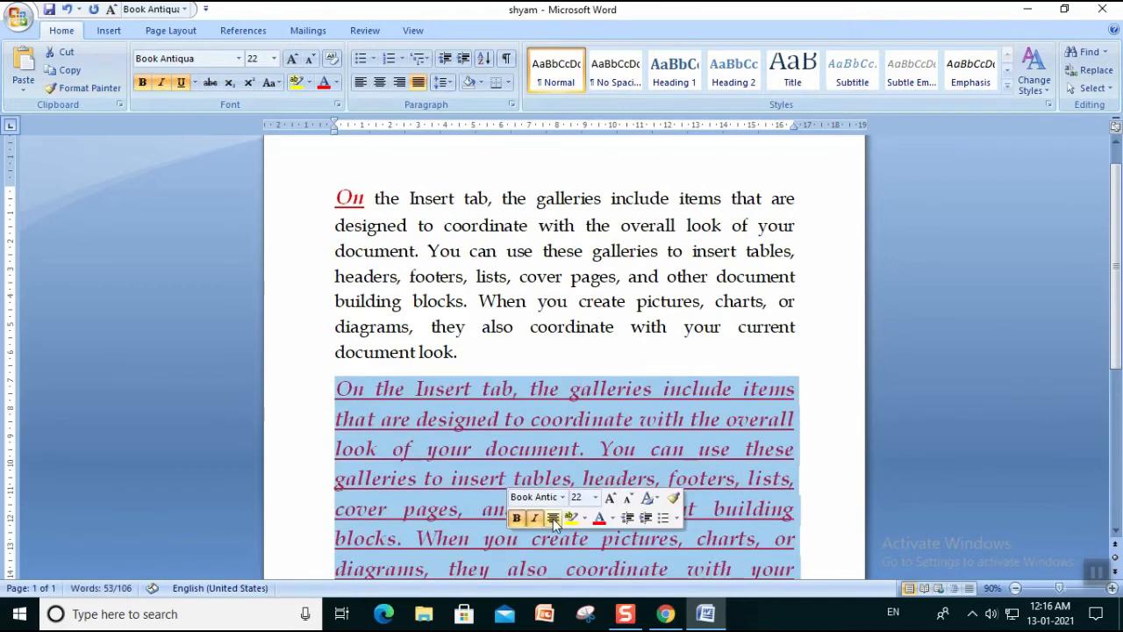
scroll(553, 440, "down", 1)
left_click(553, 440)
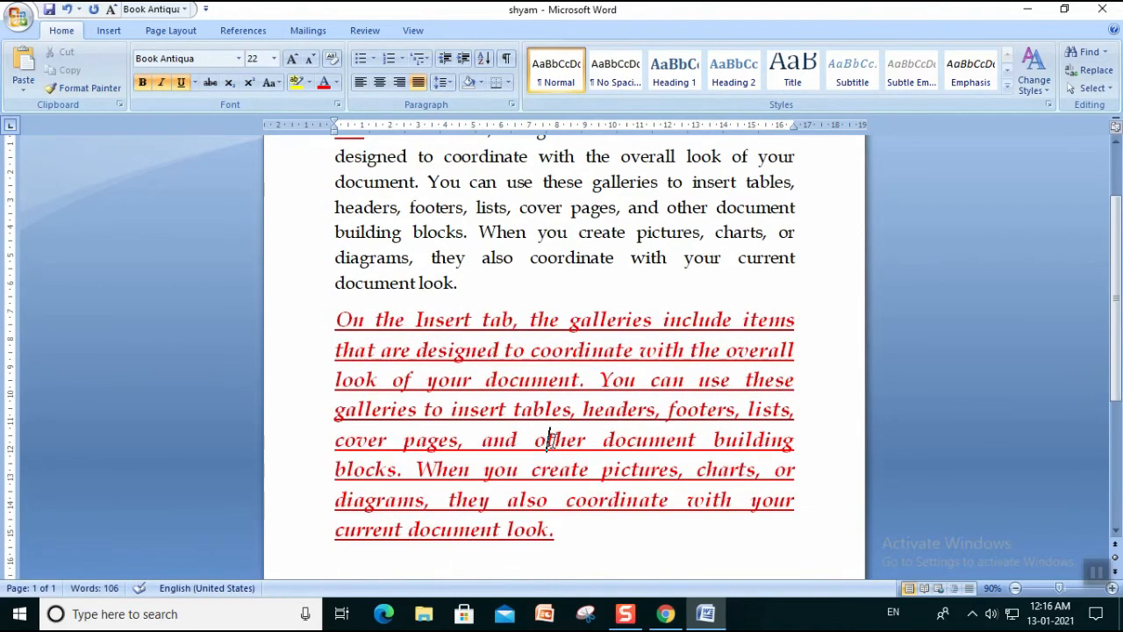
scroll(548, 436, "up", 1)
left_click(376, 251)
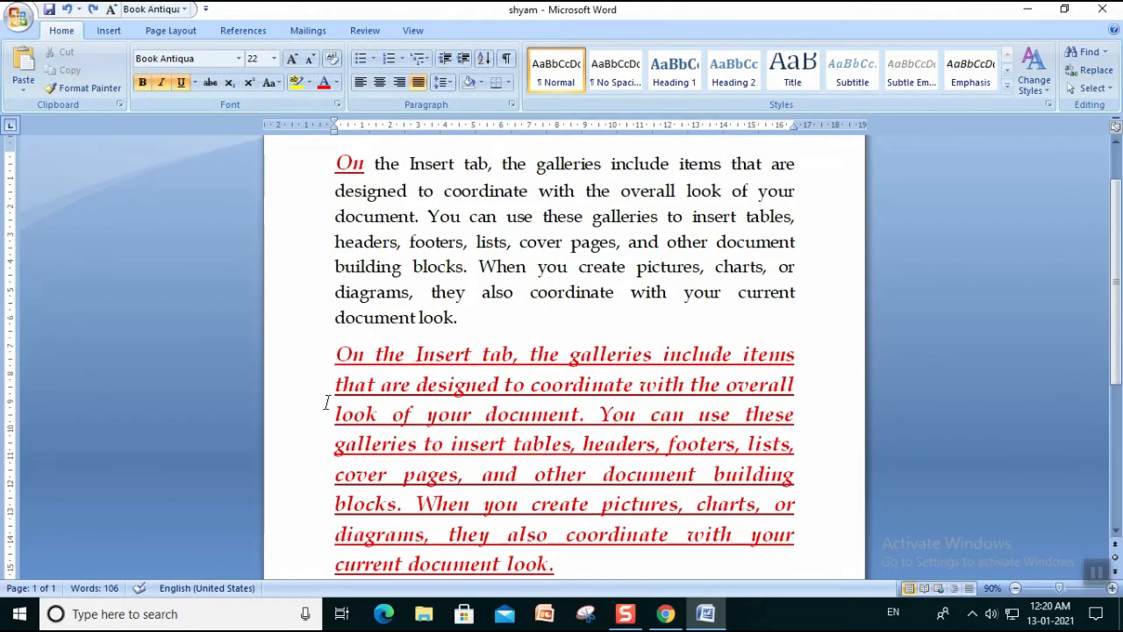
Copy the plain formatting of "When" in the first paragraph onto the entire second paragraph with Format Painter.
left_click(480, 269)
left_click_drag(480, 269, 530, 269)
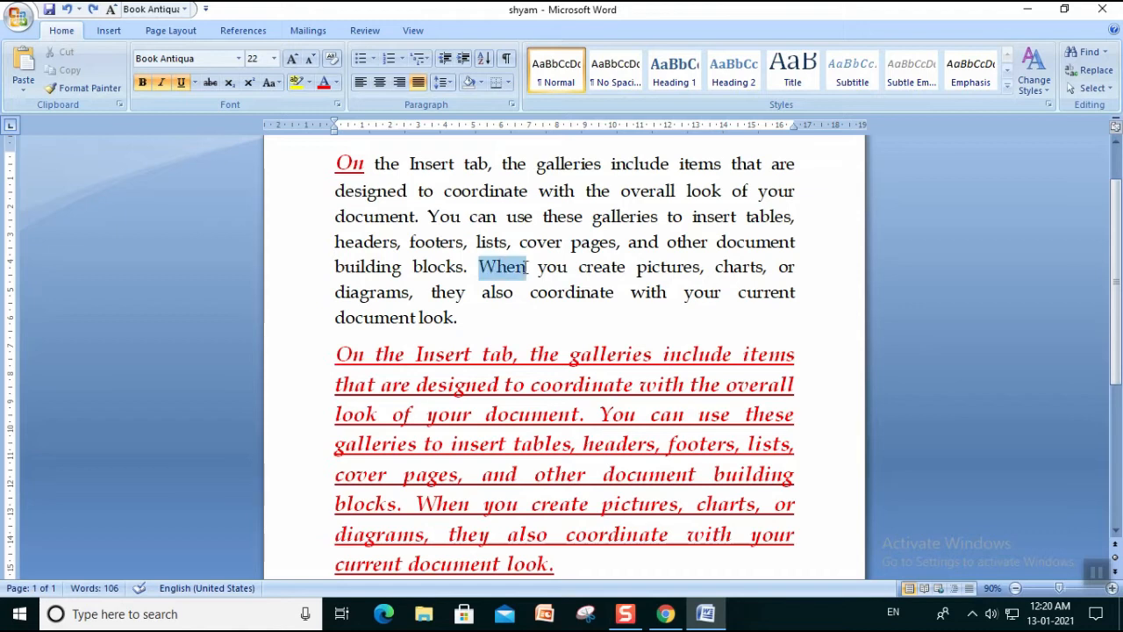
left_click(90, 90)
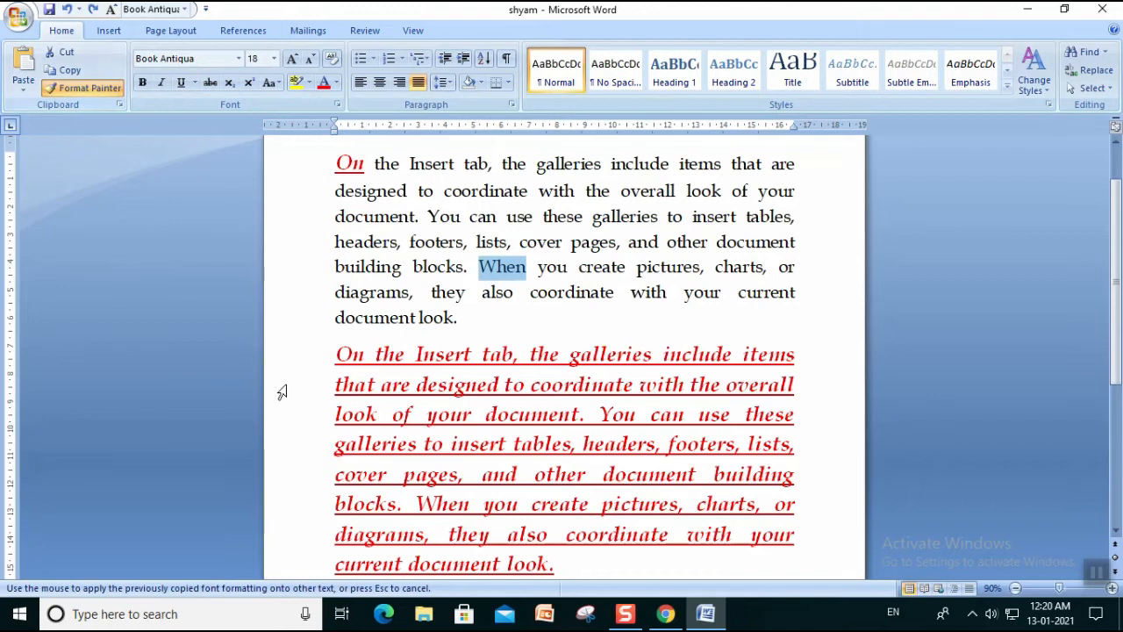
mouse_move(337, 348)
left_mouse_down()
mouse_move(413, 441)
mouse_move(591, 562)
left_mouse_up()
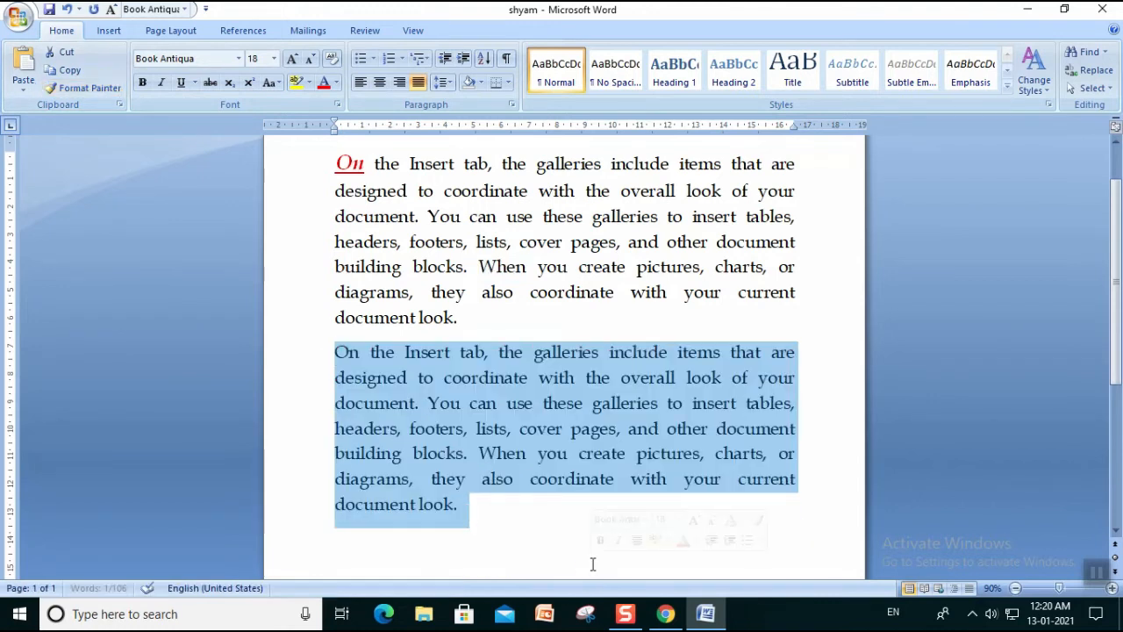
left_click(566, 536)
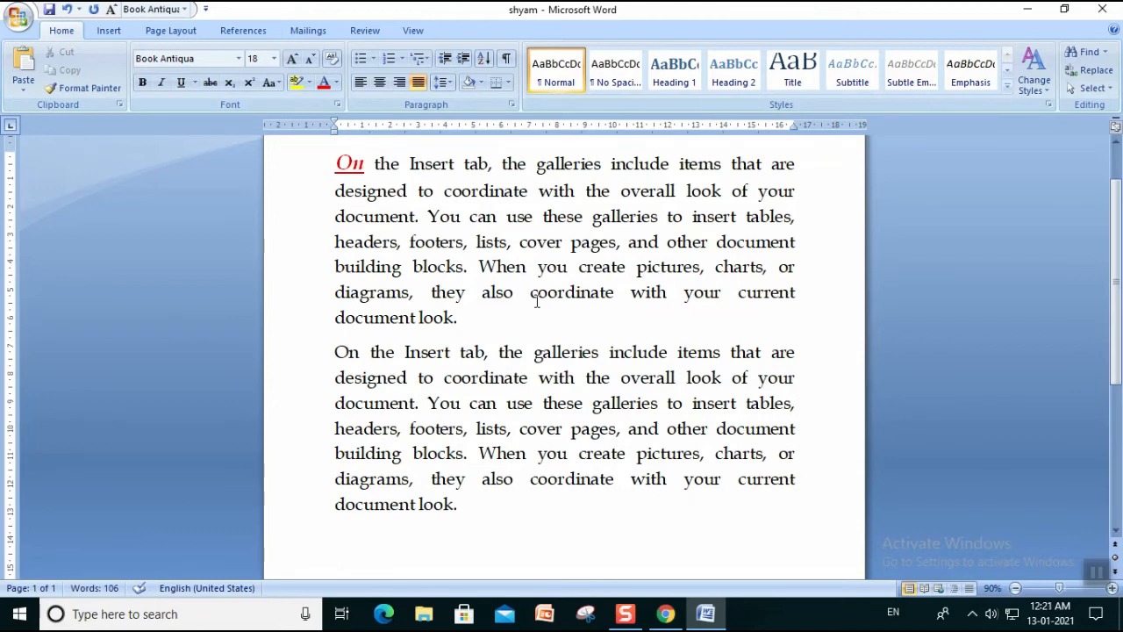
Format the word "When" in the first paragraph as bold, italic and underlined, in green at font size 24.
left_click(438, 267)
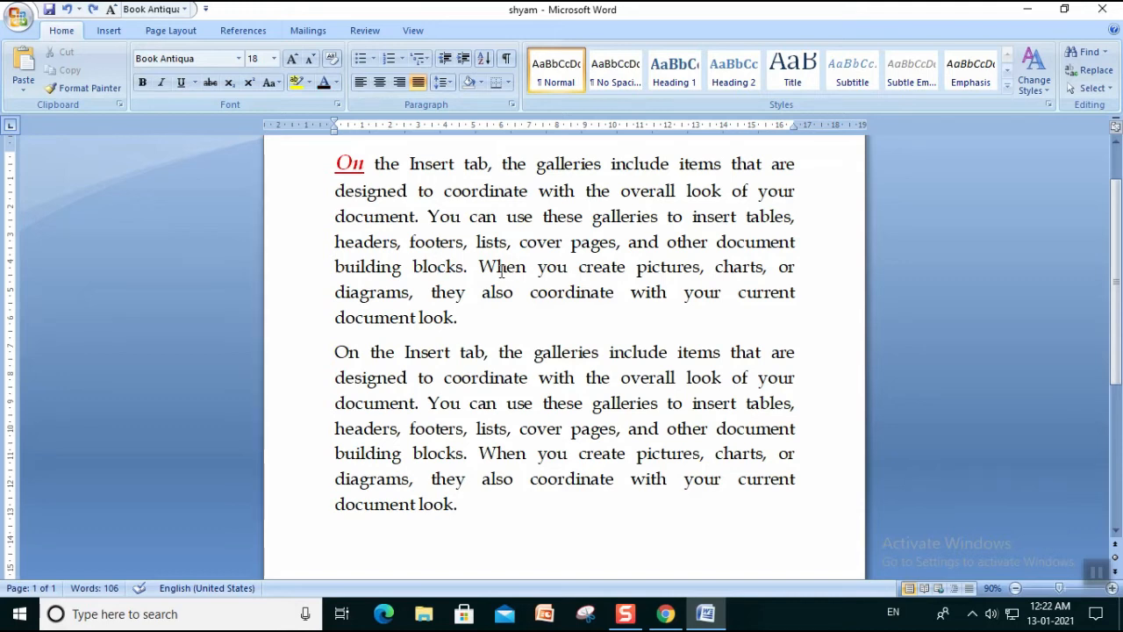
left_click_drag(481, 269, 515, 275)
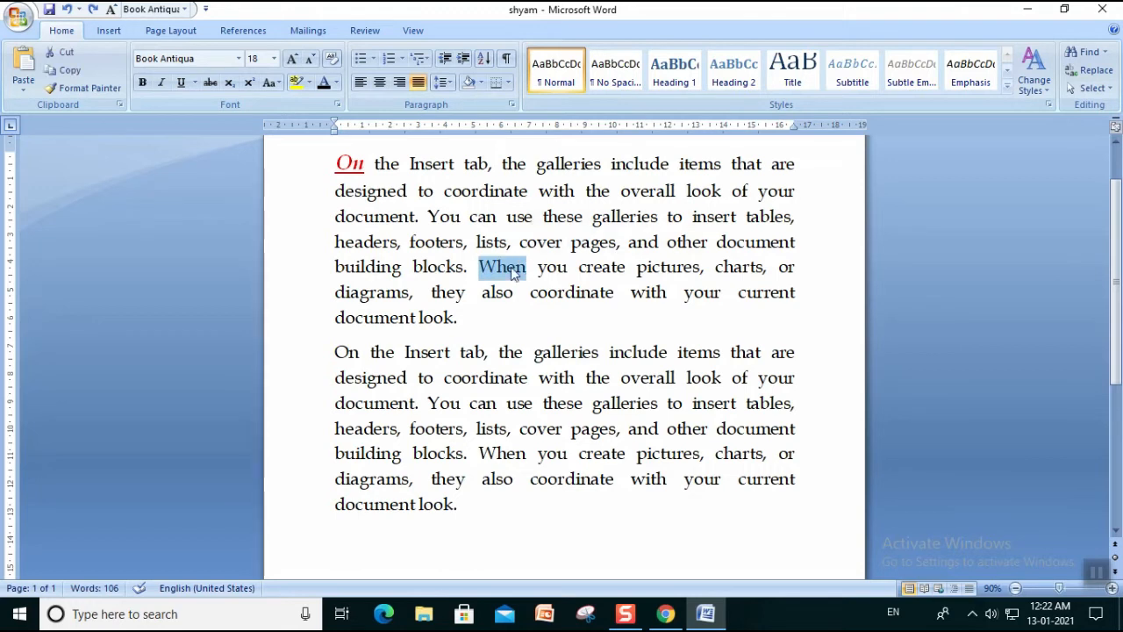
left_click(142, 82)
left_click(161, 83)
left_click(181, 82)
left_click(337, 82)
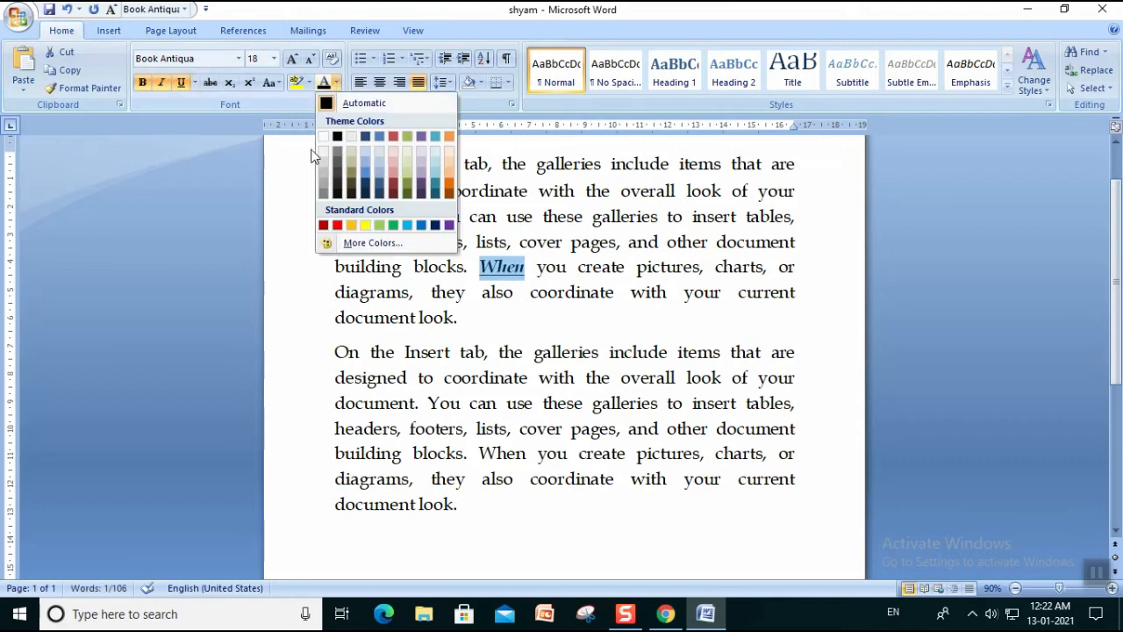
left_click(391, 226)
left_click(274, 59)
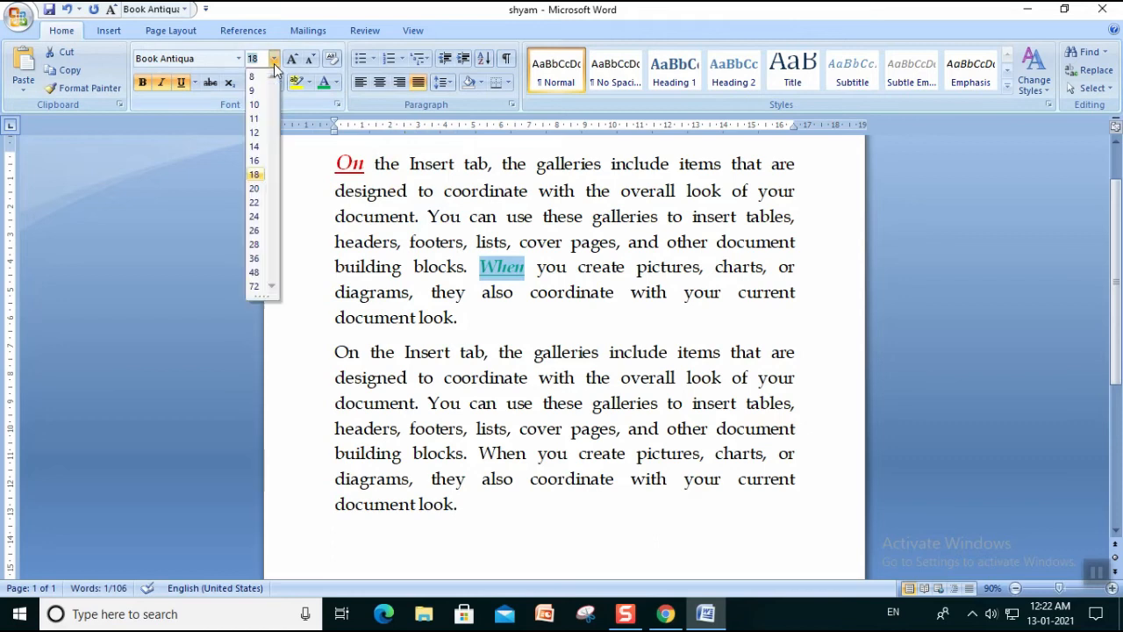
left_click(256, 219)
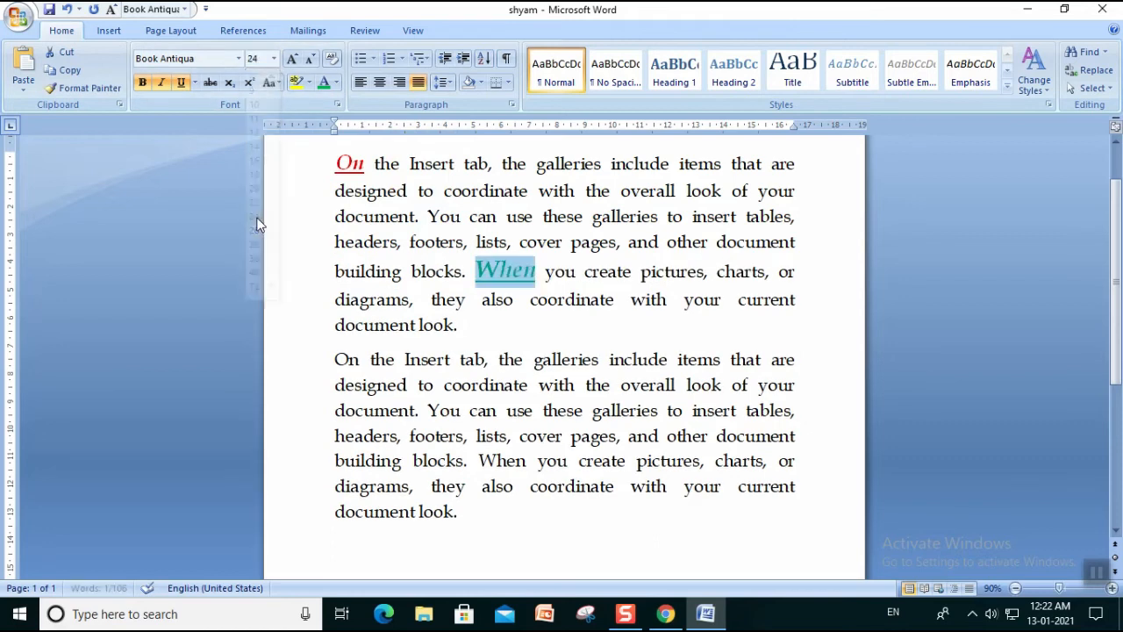
left_click(504, 281)
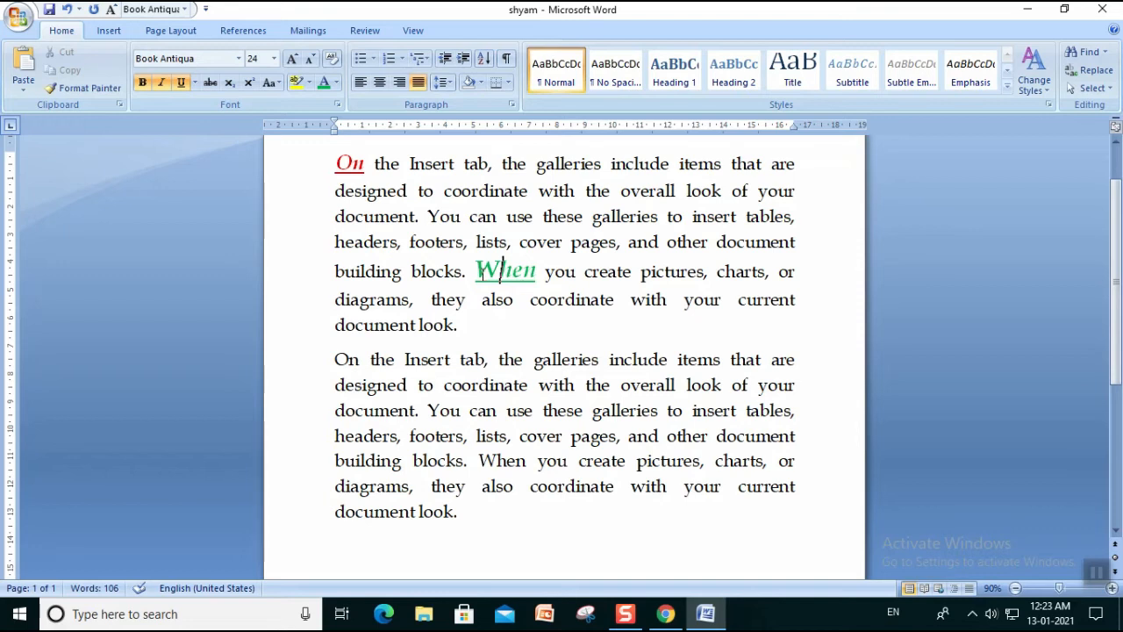
Apply the green formatting of "When" to the whole second paragraph with Format Painter.
left_click_drag(474, 272, 531, 272)
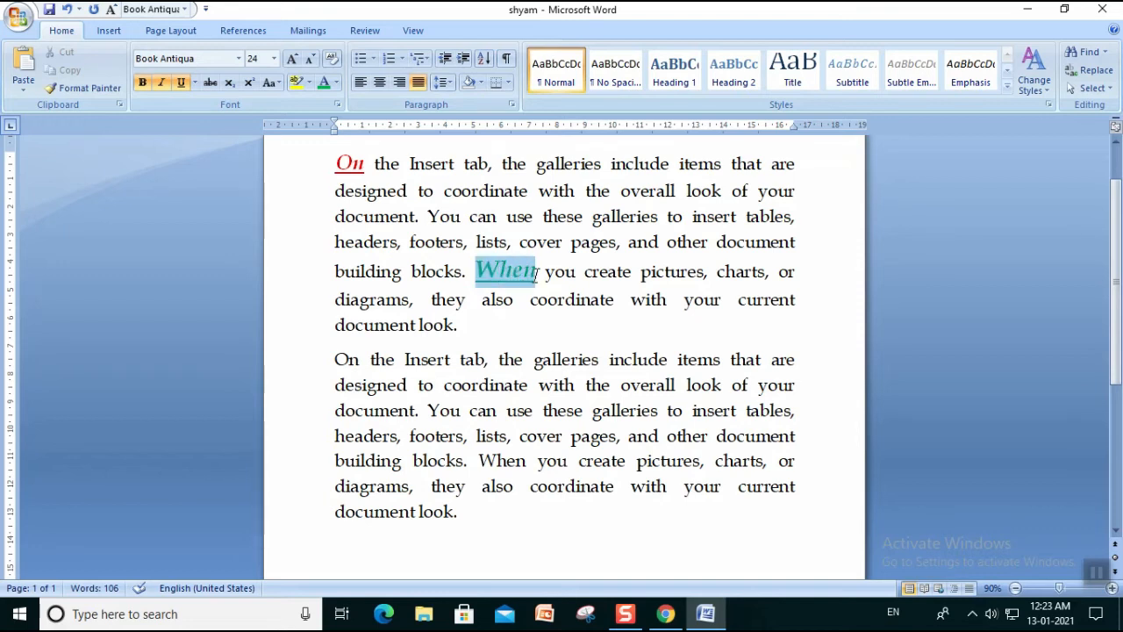
left_click(88, 90)
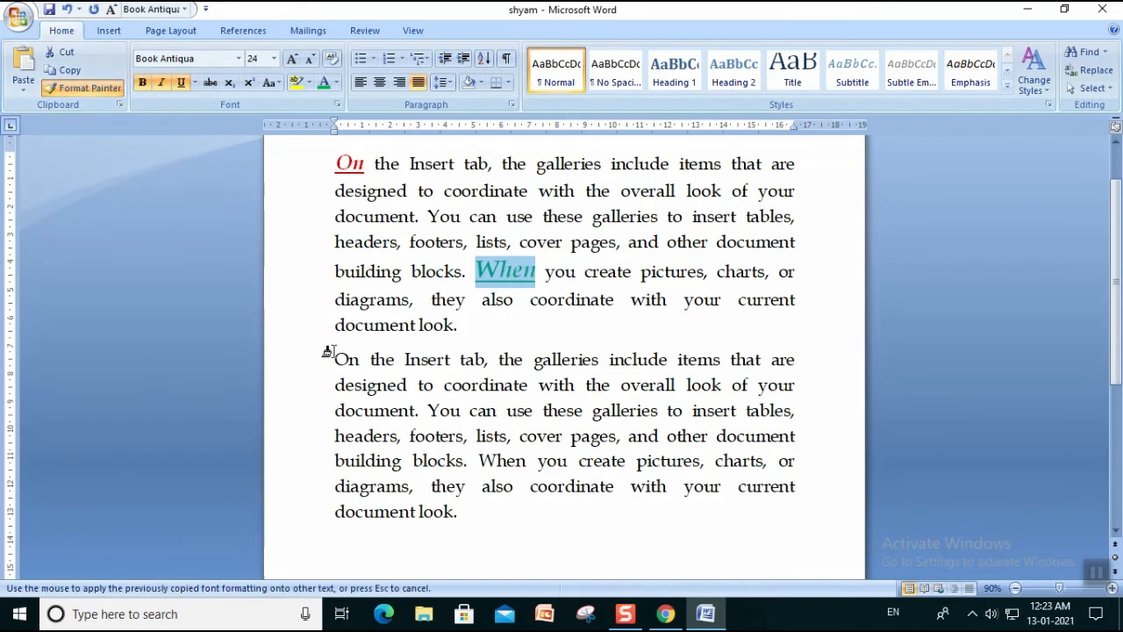
mouse_move(331, 360)
left_mouse_down()
mouse_move(411, 386)
mouse_move(434, 487)
mouse_move(490, 515)
left_mouse_up()
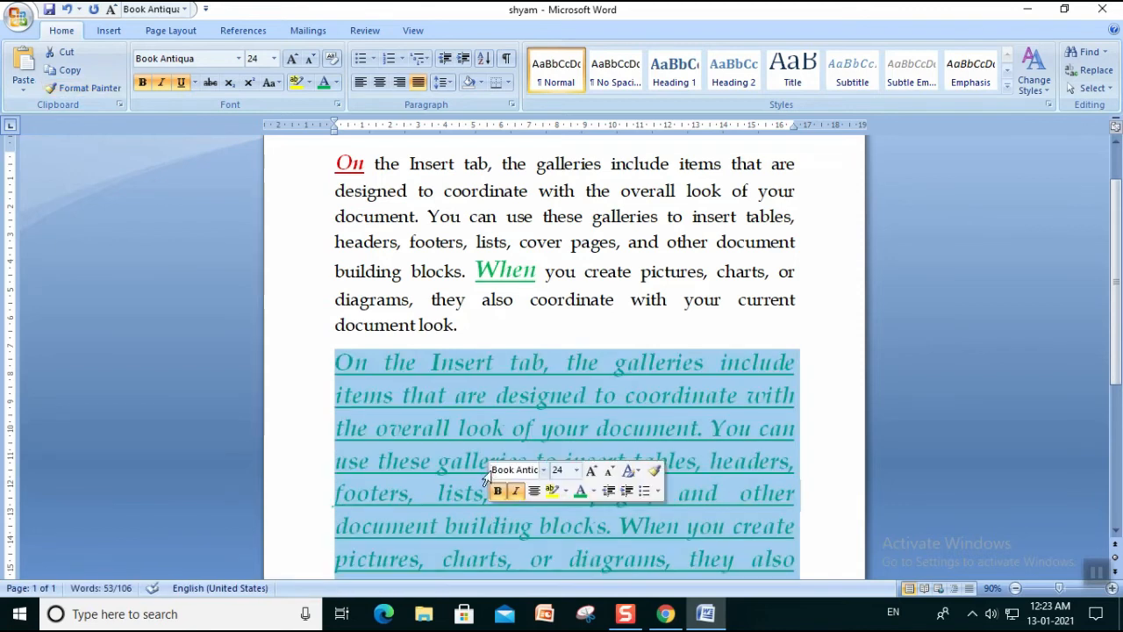
left_click(657, 303)
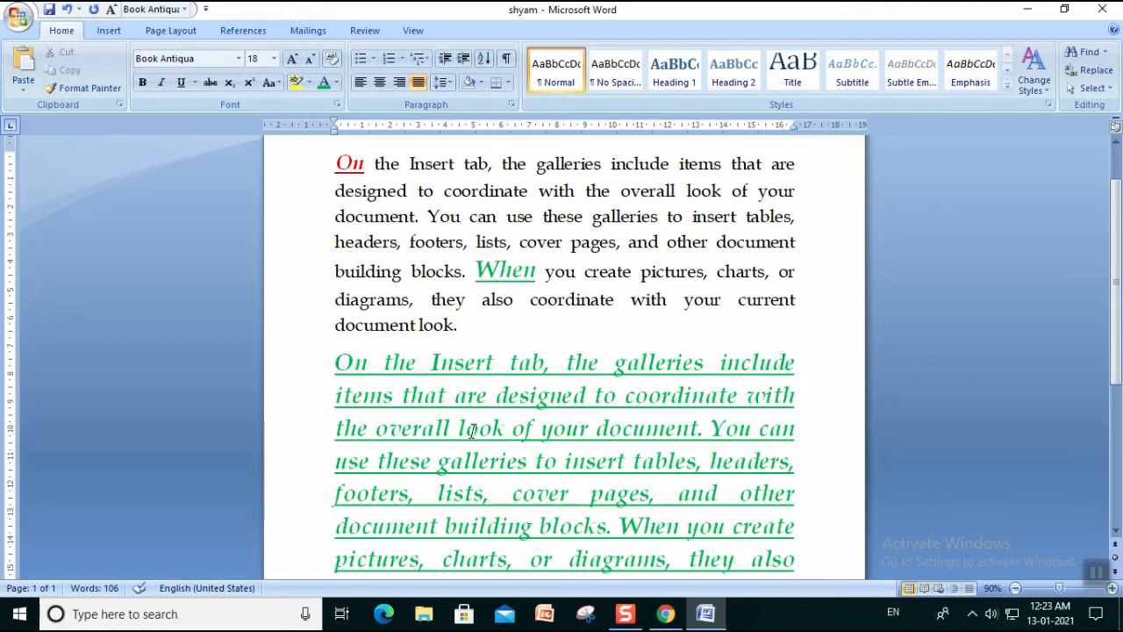
scroll(596, 316, "down", 1)
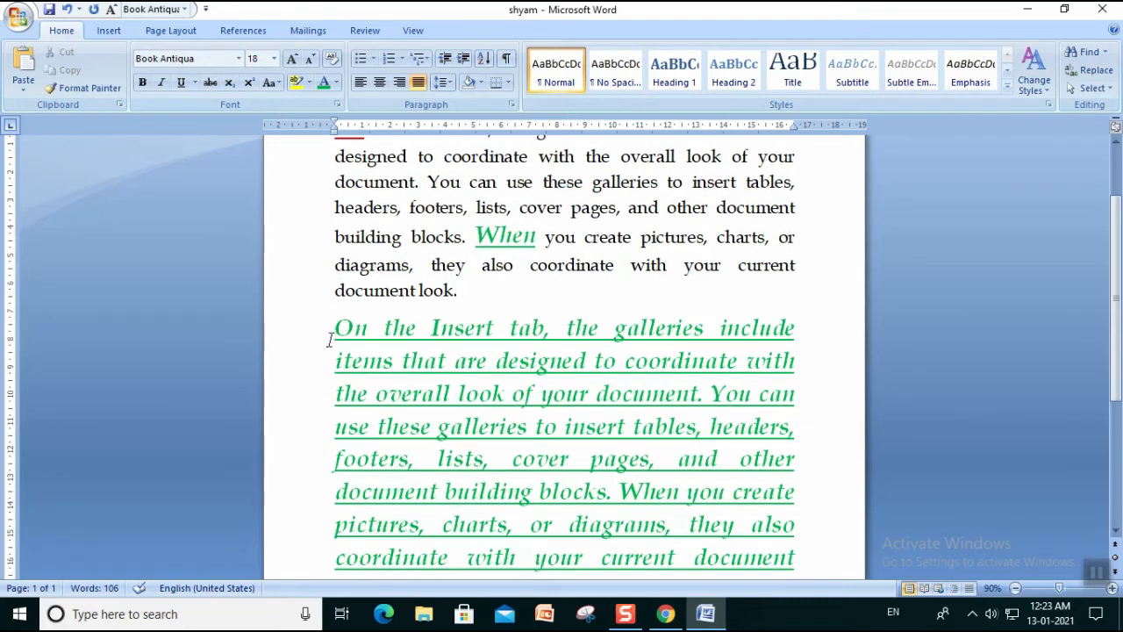
Use Format Painter to apply the plain formatting of "pages" in the first paragraph to the whole second paragraph.
left_click(601, 239)
left_click(572, 208)
left_click_drag(572, 208, 619, 208)
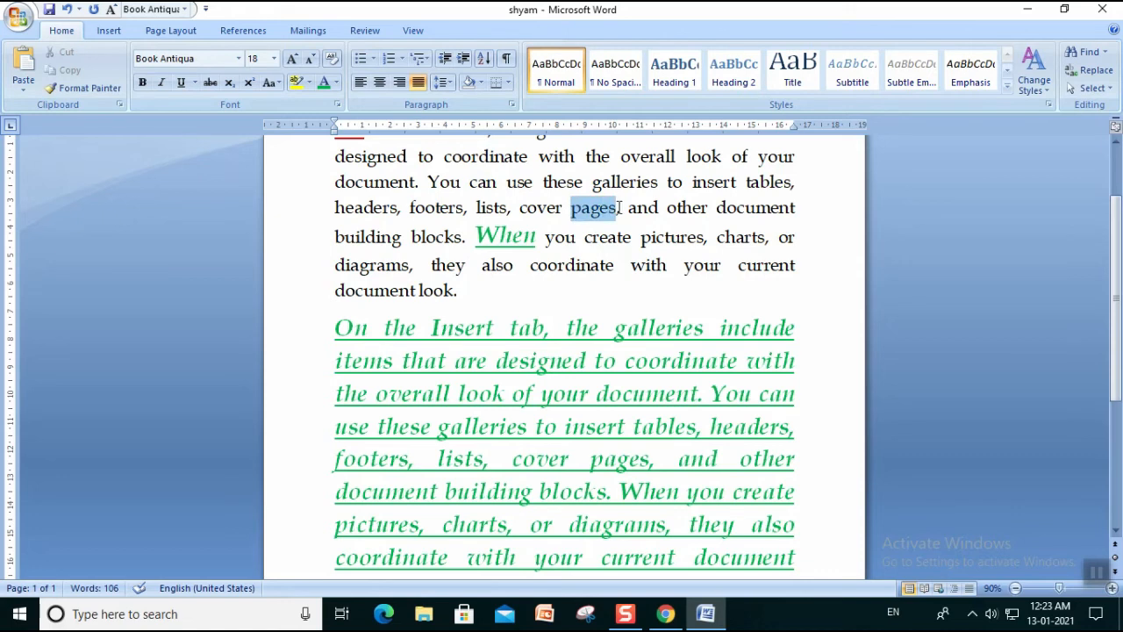
left_click(82, 88)
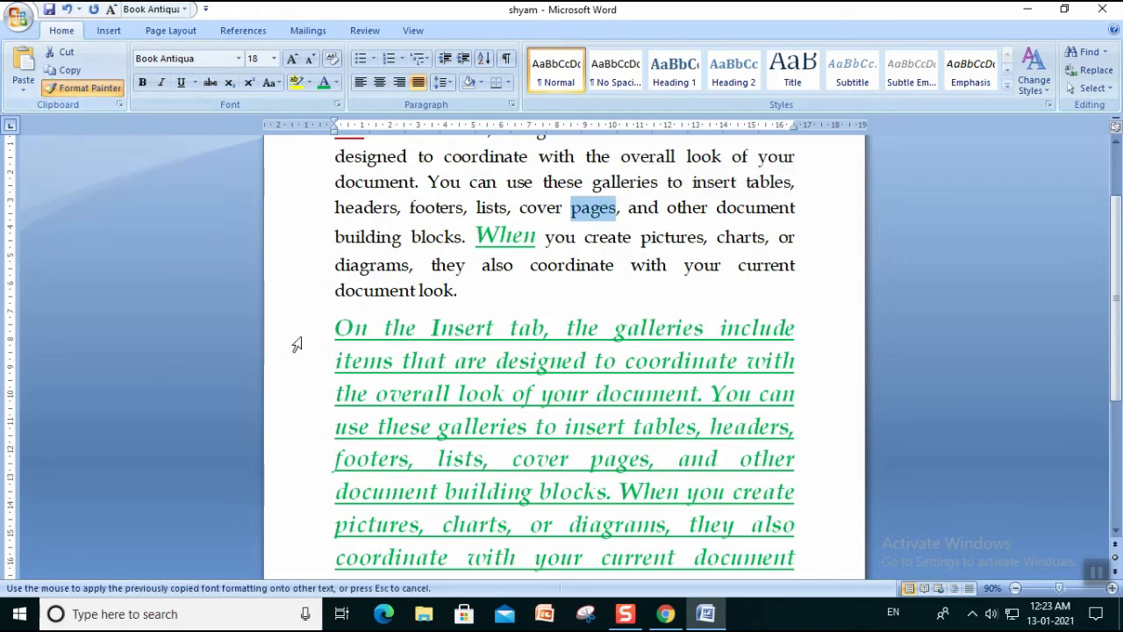
mouse_move(331, 322)
left_mouse_down()
mouse_move(381, 380)
mouse_move(609, 574)
mouse_move(644, 570)
mouse_move(651, 536)
left_mouse_up()
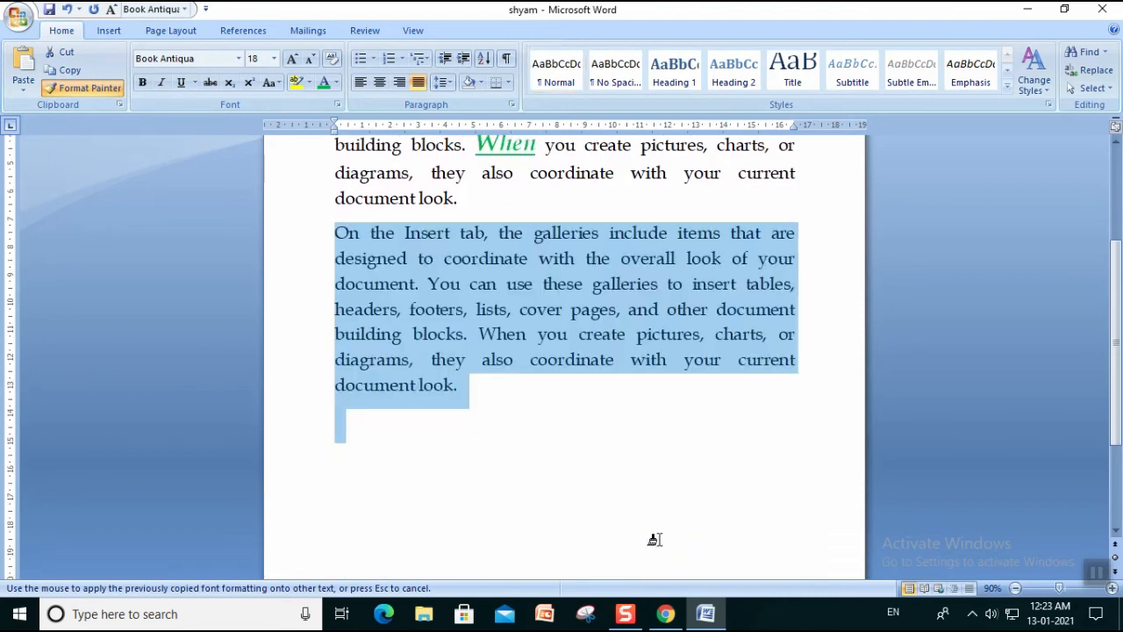
left_click(579, 401)
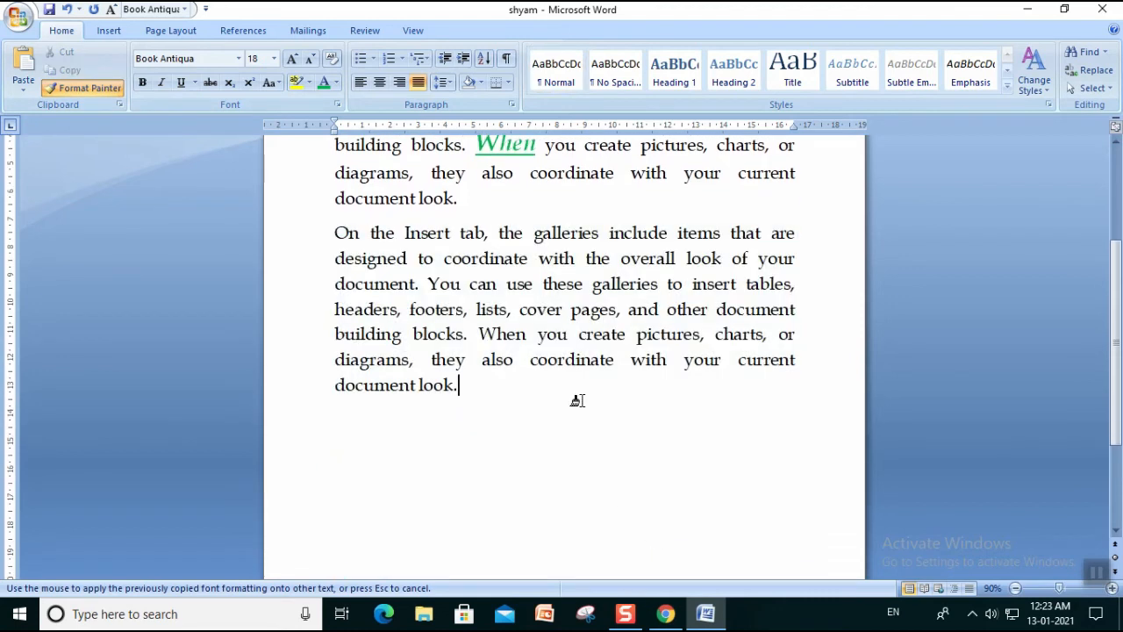